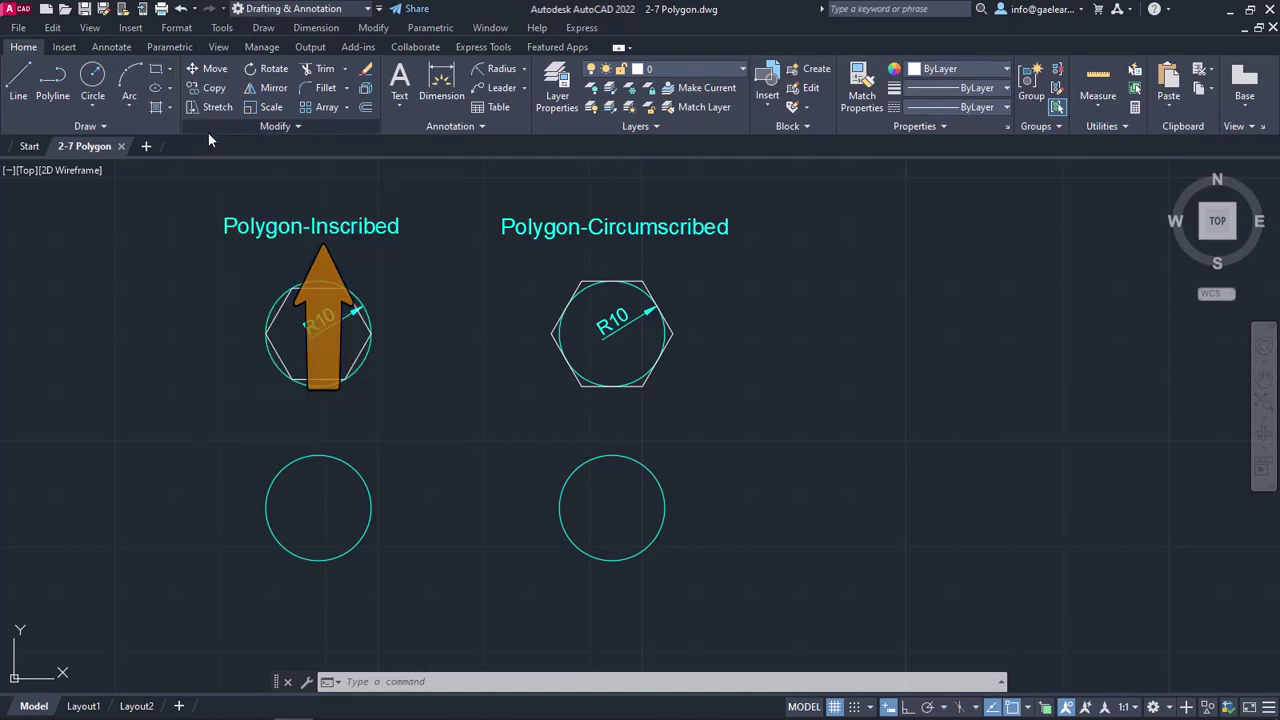
left_click(261, 29)
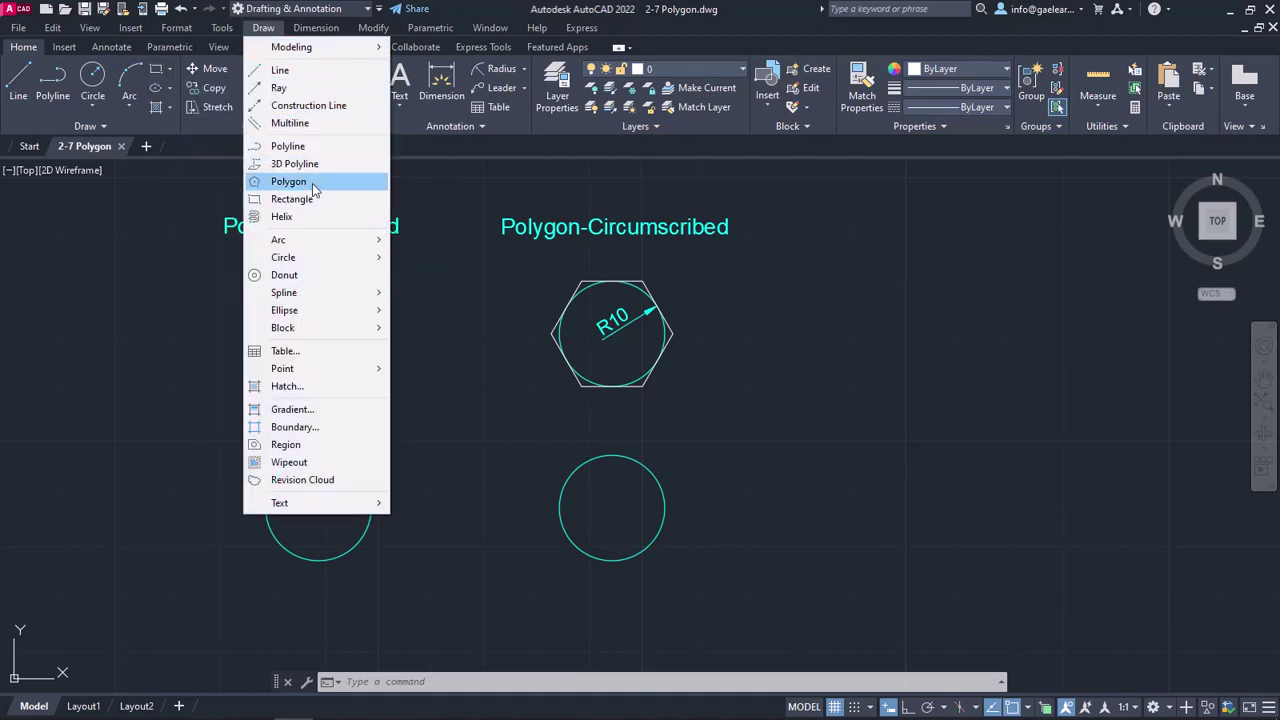
key("Escape")
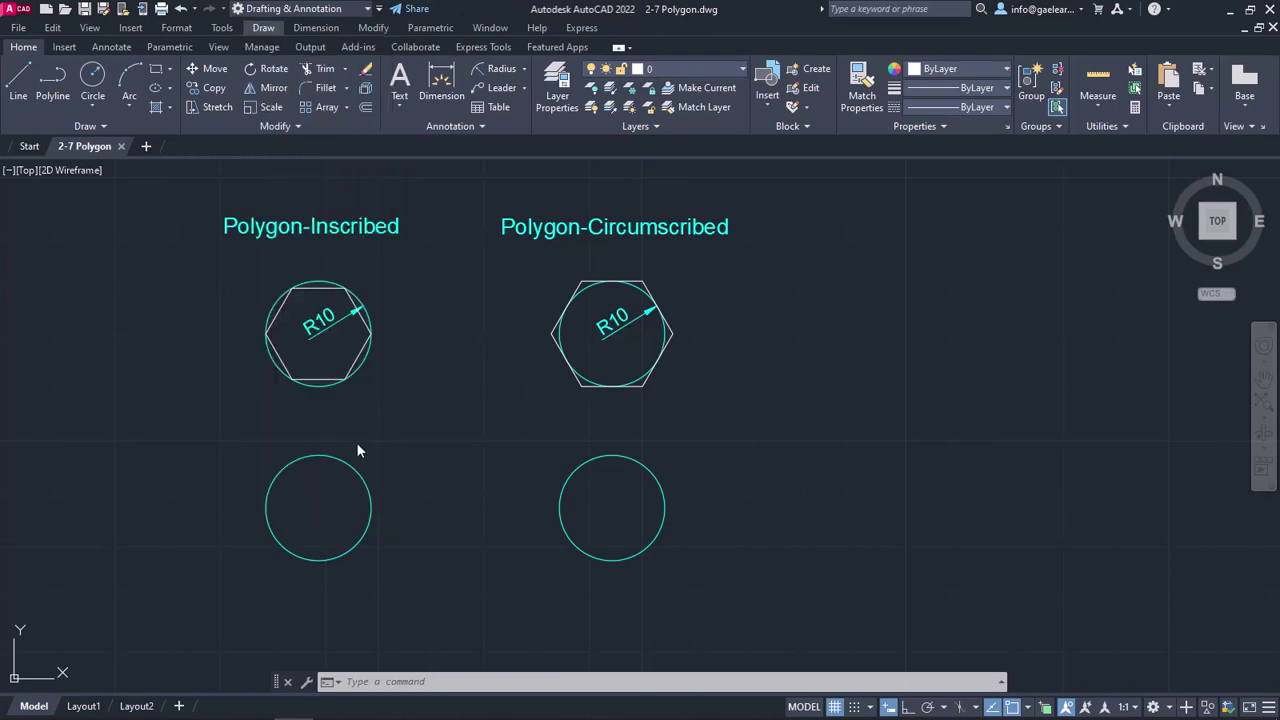
left_click(394, 682)
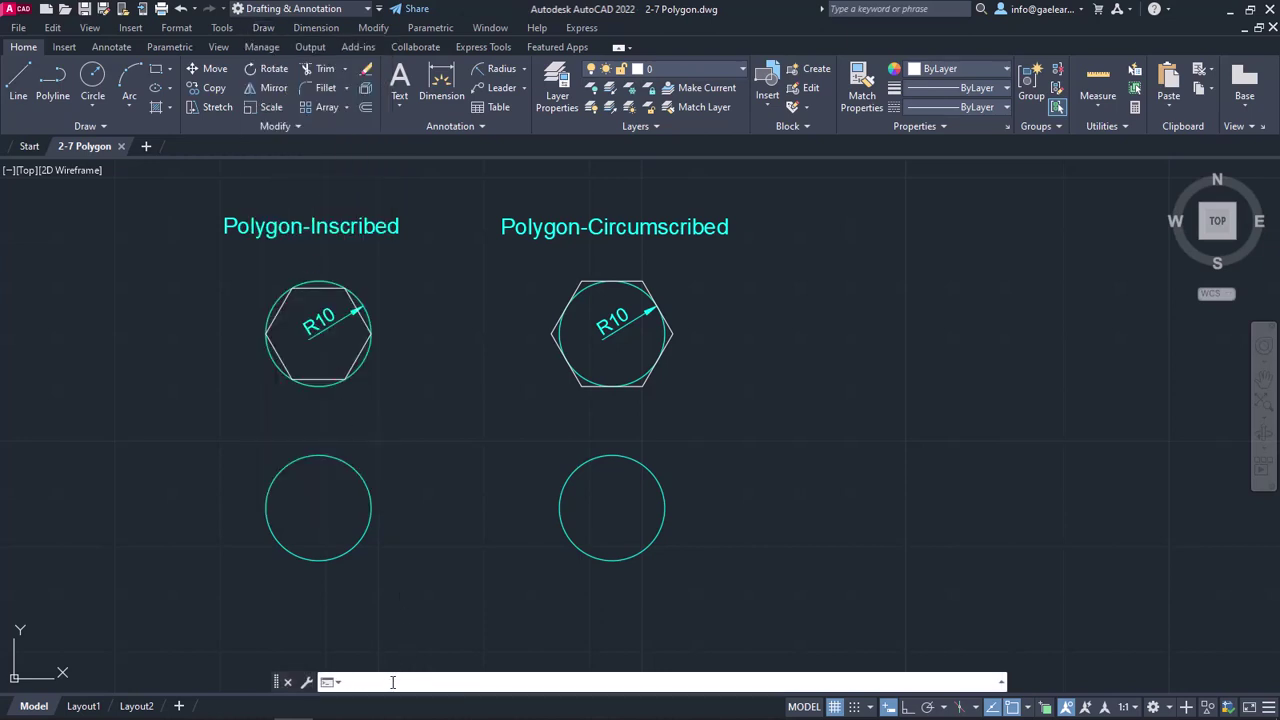
type("POLYGON")
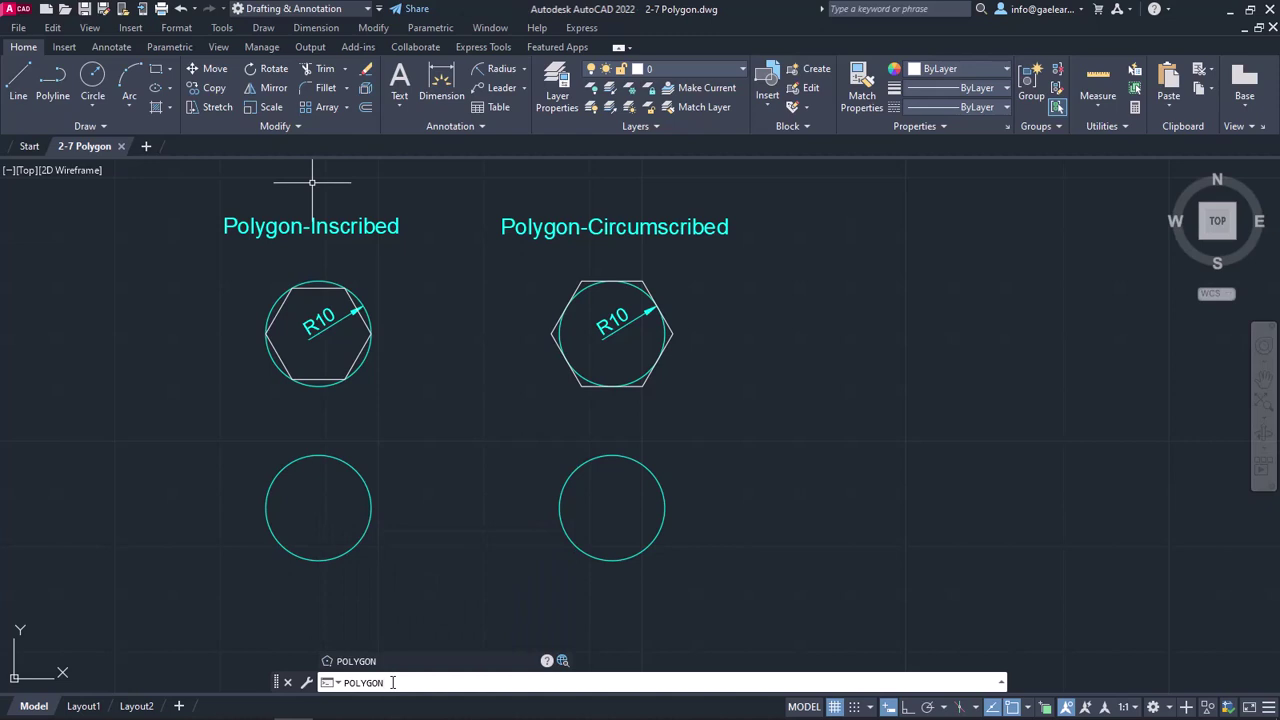
key("Return")
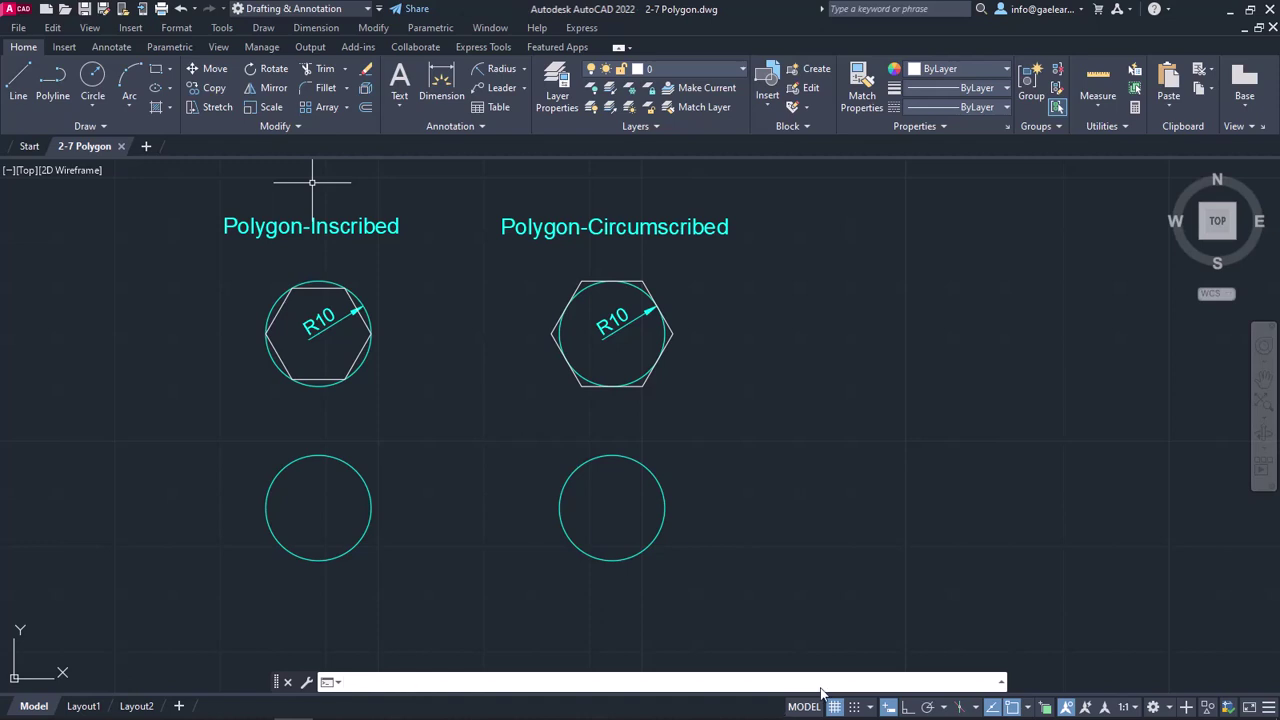
left_click(1028, 707)
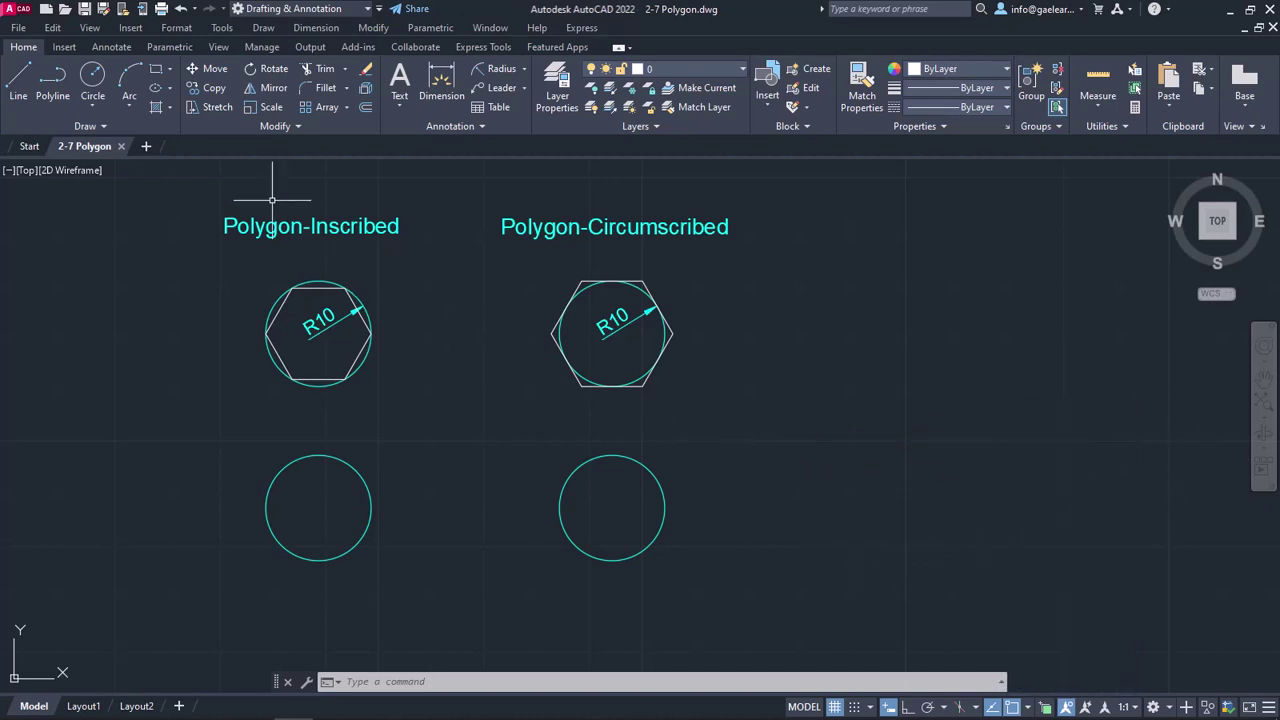
Step: Draw a 6-sided polygon inscribed in the empty circle of the Polygon-Inscribed column, centred on that circle with radius 10
left_click(171, 72)
left_click(168, 124)
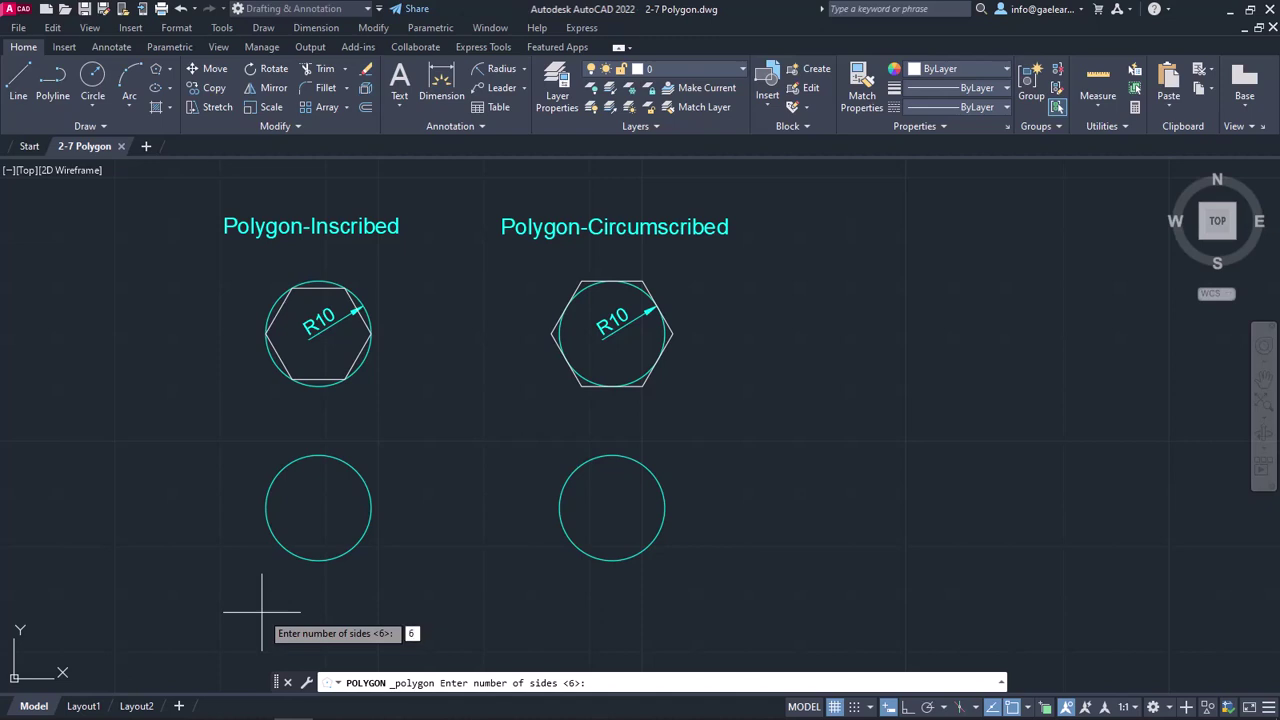
key("Return")
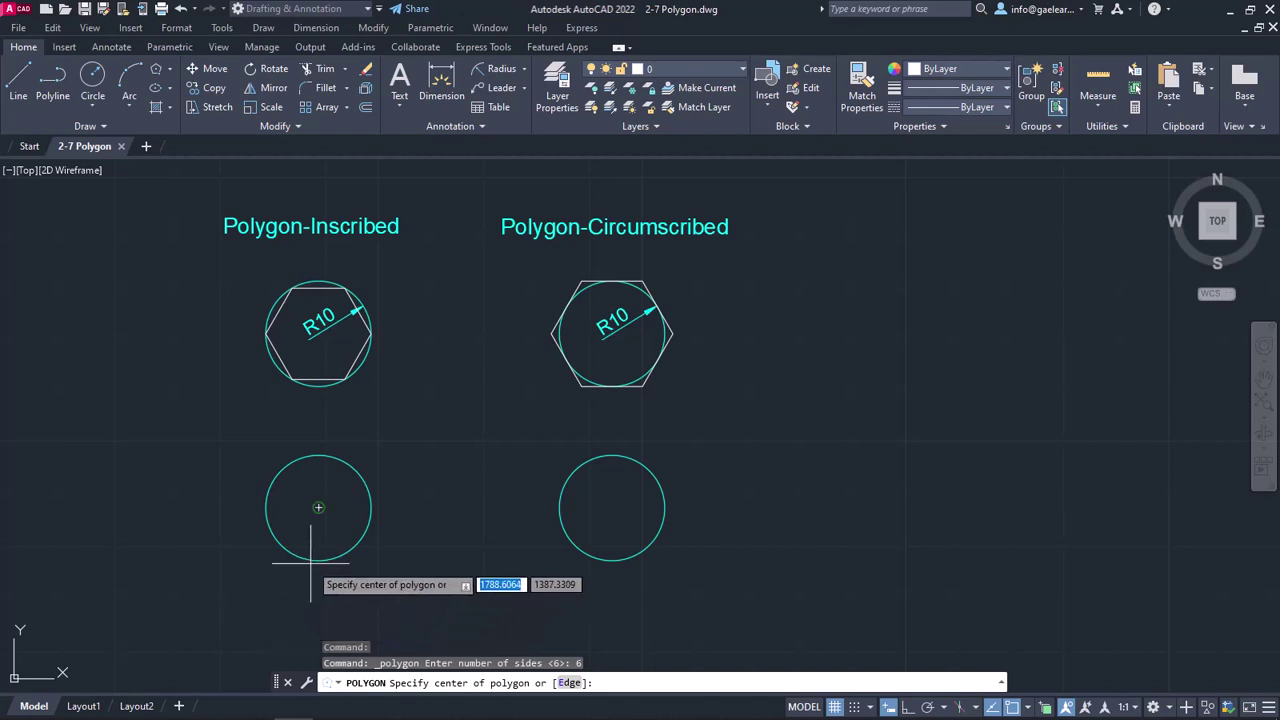
left_click(318, 507)
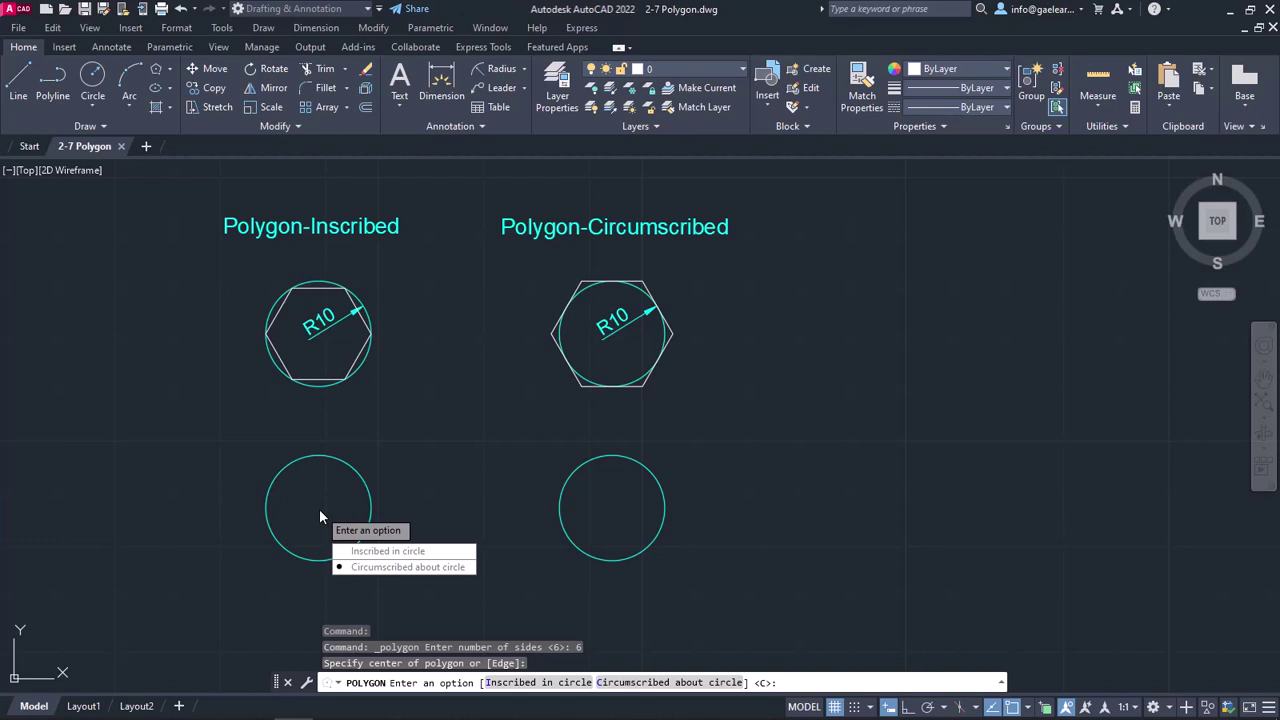
left_click(432, 552)
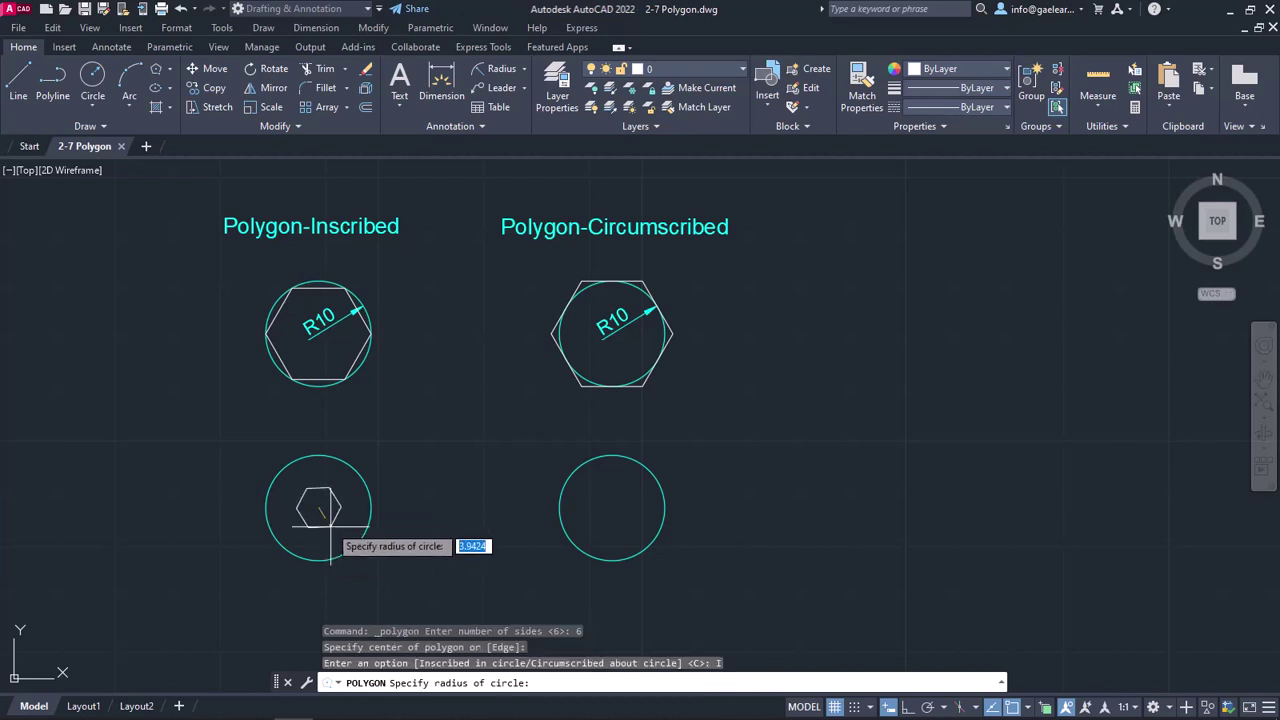
type("10")
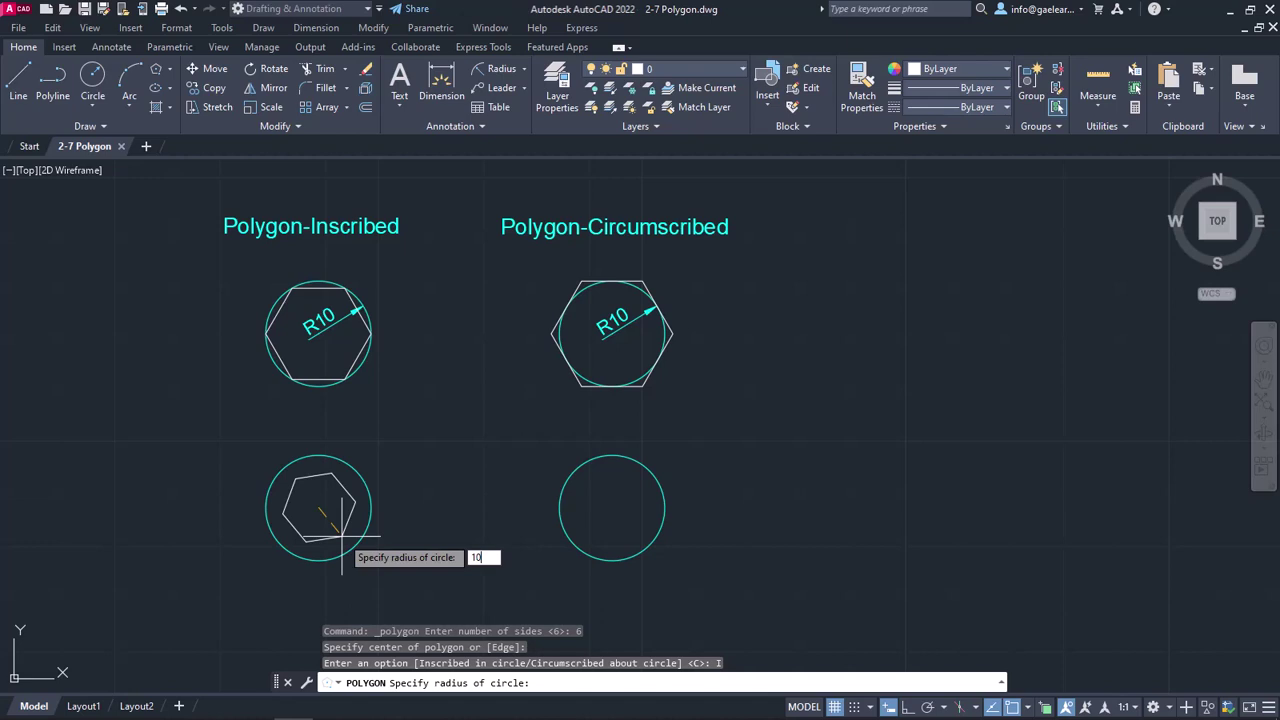
key("Return")
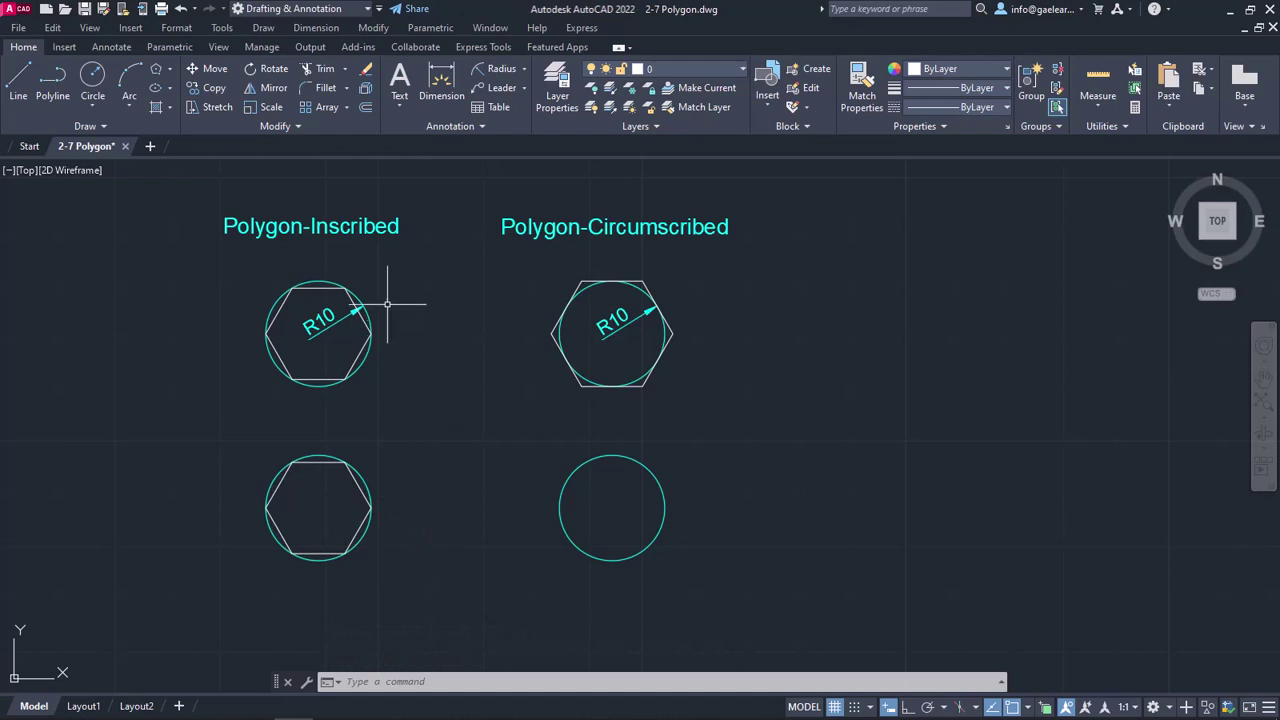
Step: Draw a 6-sided polygon circumscribed about the empty circle of the Polygon-Circumscribed column, centred on that circle with radius 10
left_click(170, 70)
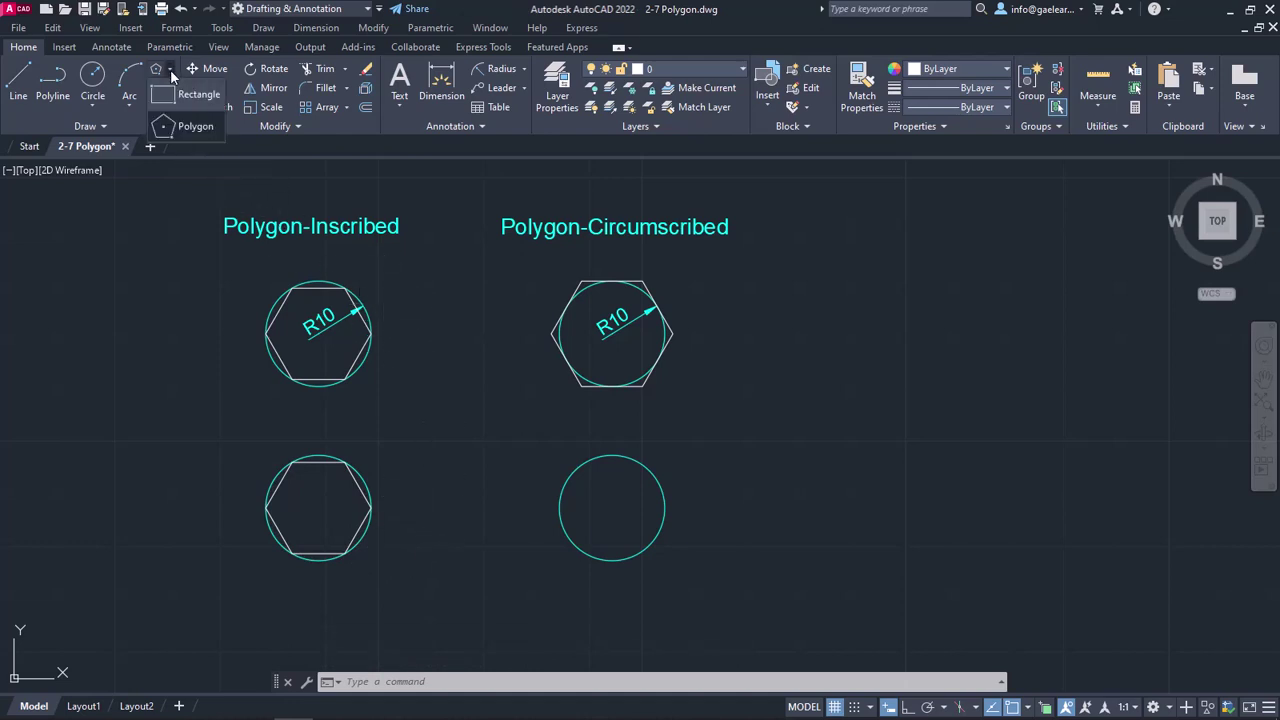
left_click(179, 125)
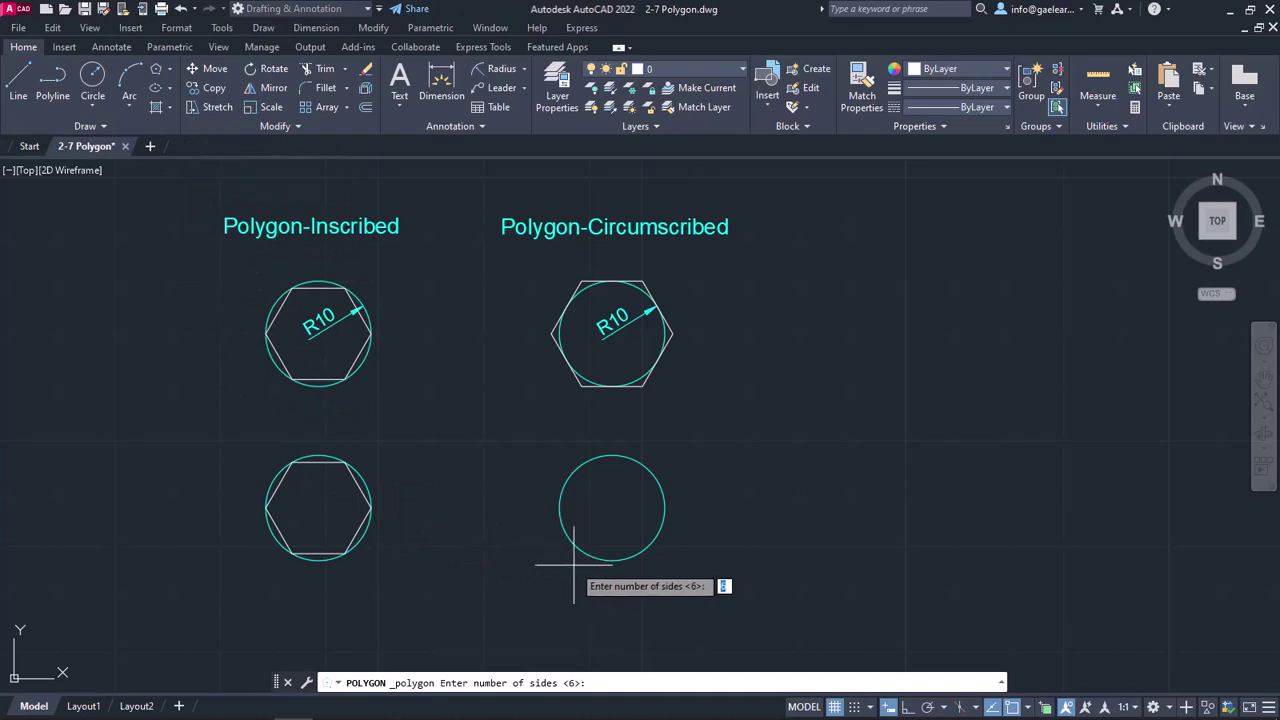
key("Return")
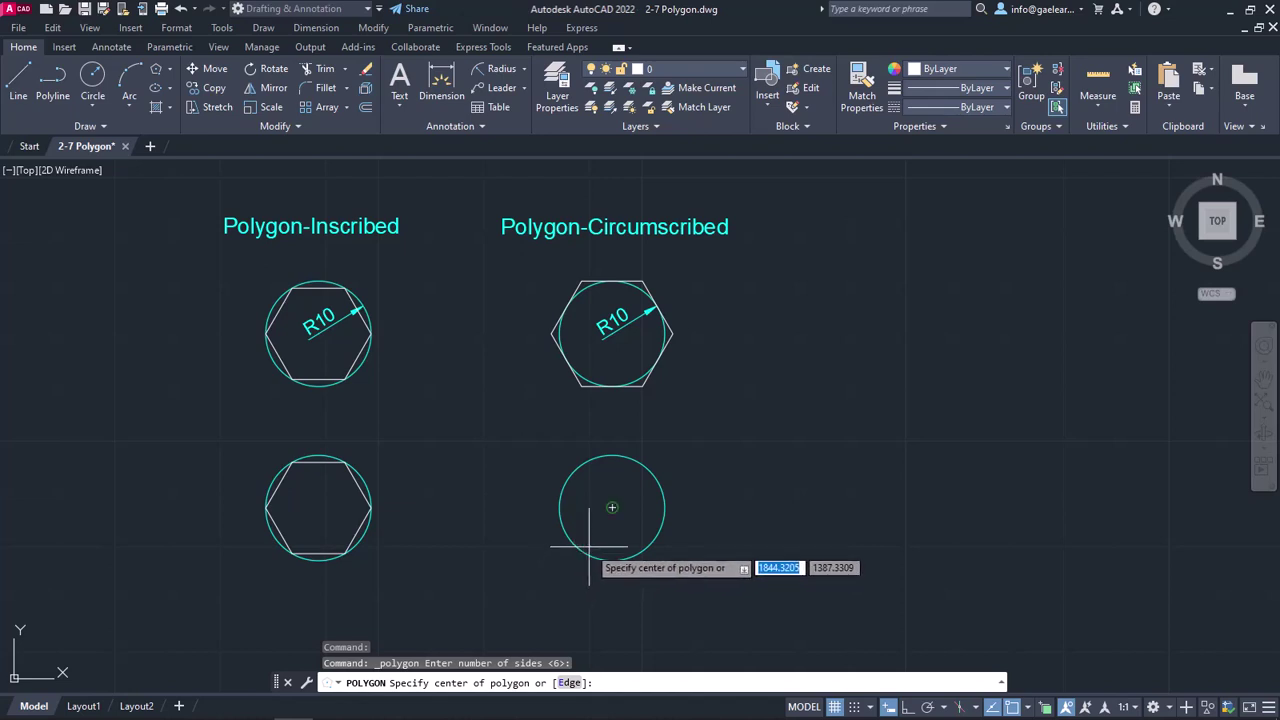
left_click(612, 508)
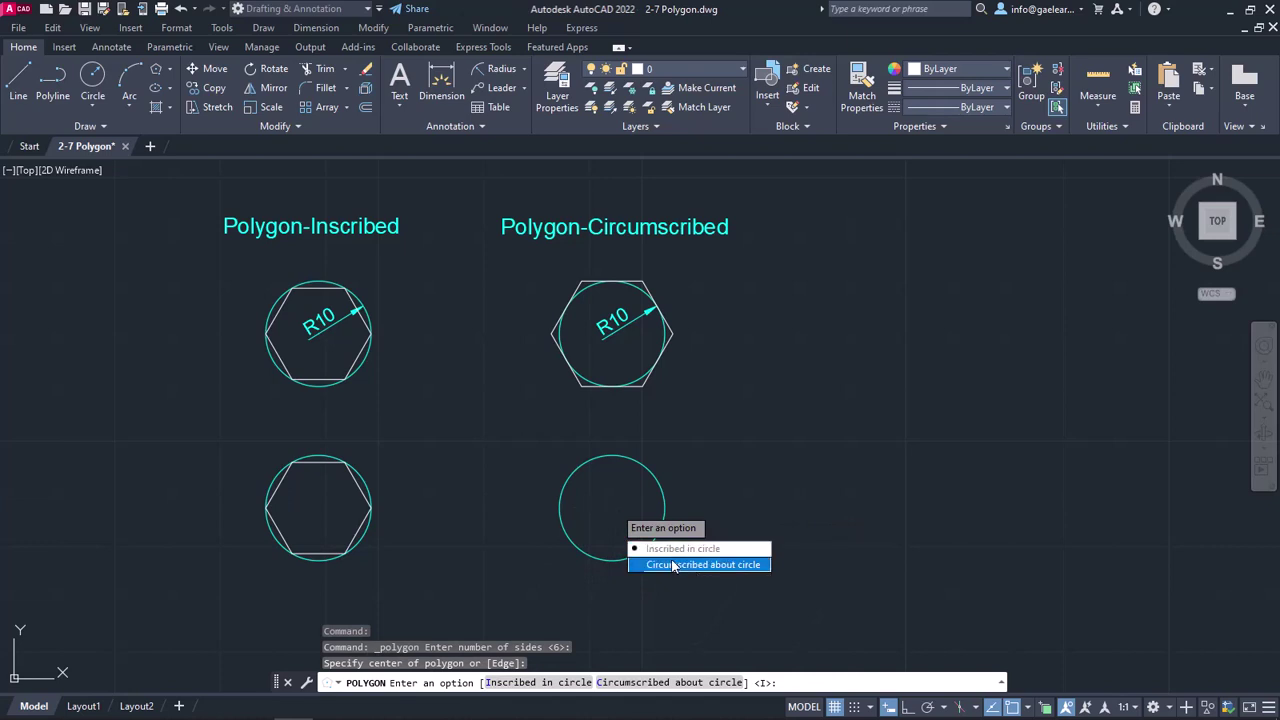
left_click(673, 566)
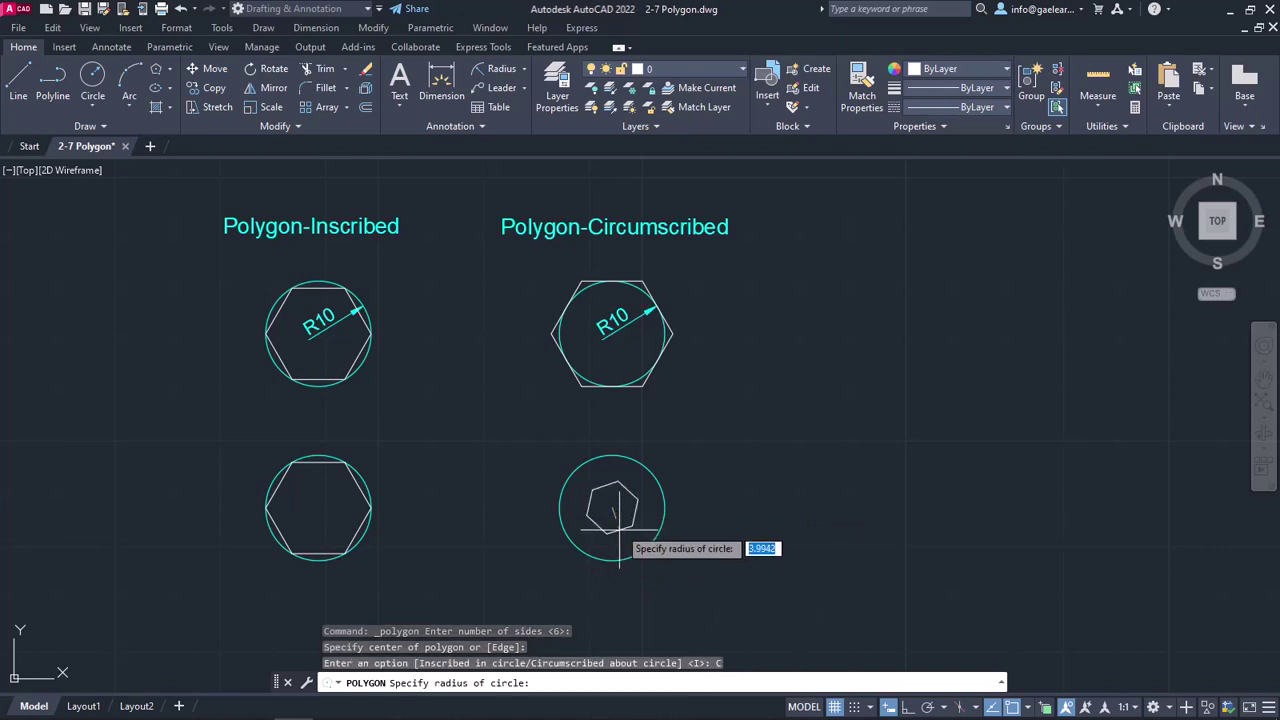
type("10")
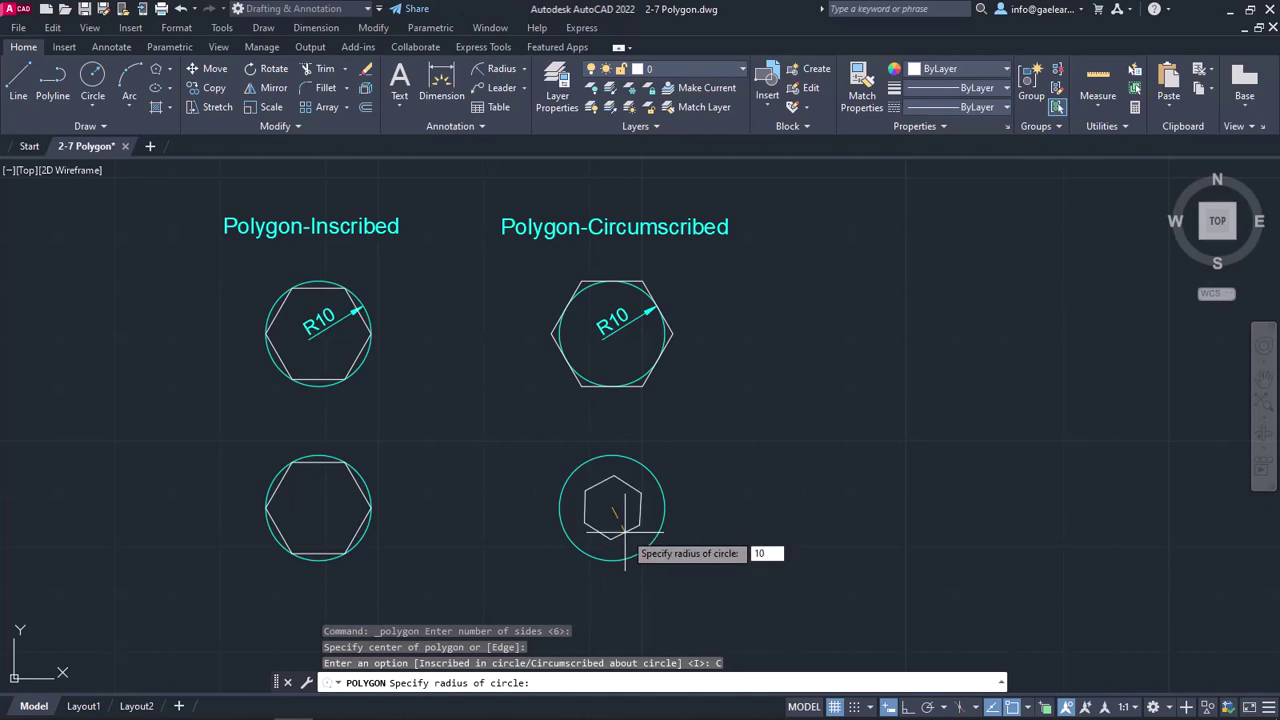
key("Return")
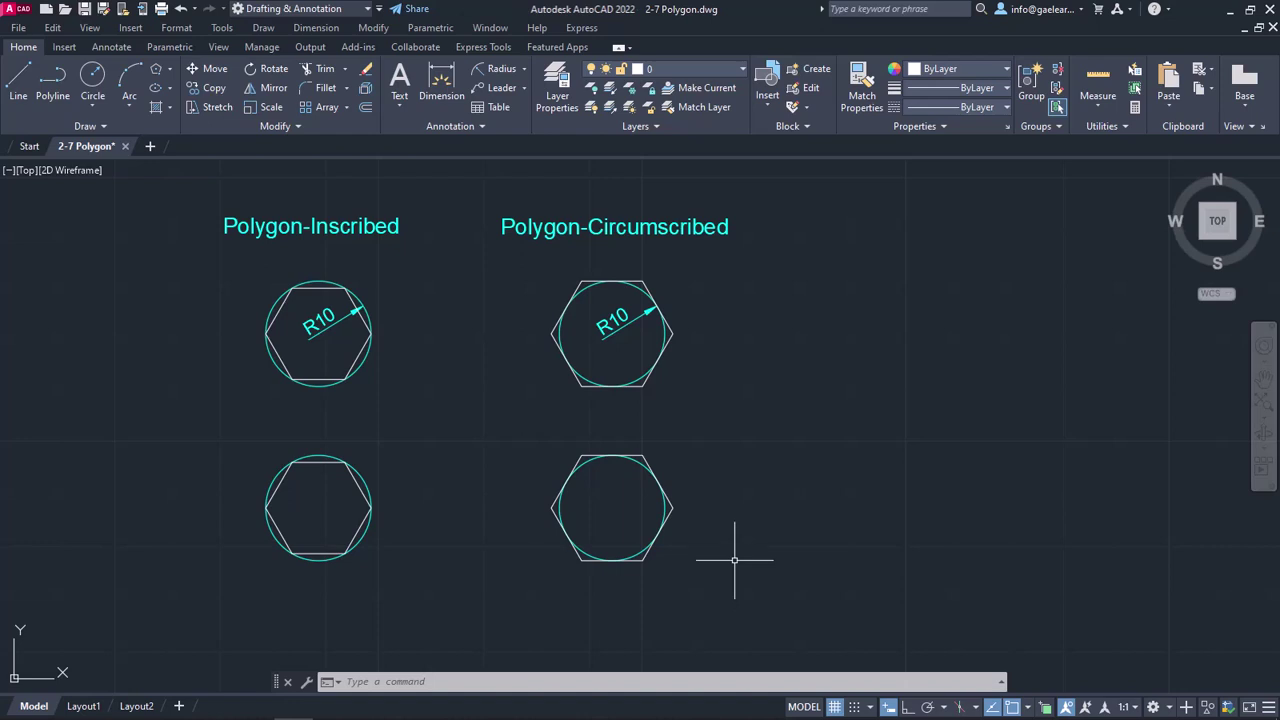
Step: Draw a 3-sided polygon, inscribed in a circle of radius 10, in the empty space east of the circumscribed hexagons
left_click(153, 67)
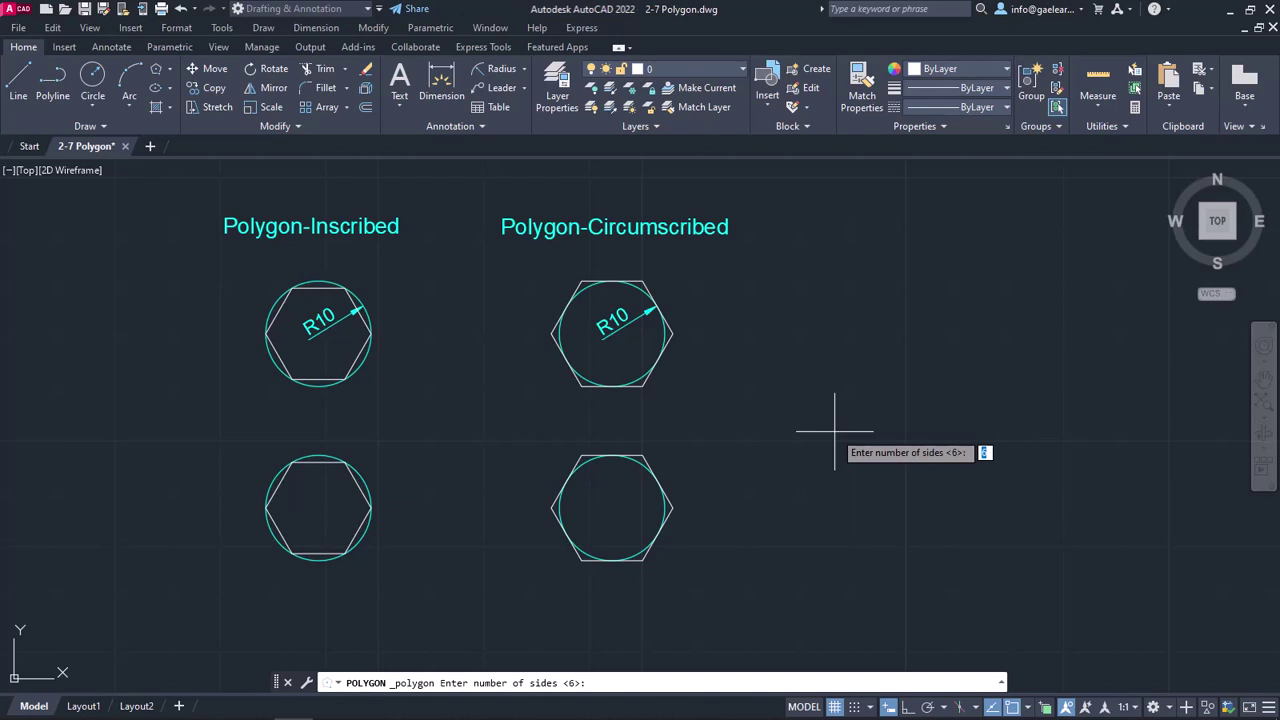
type("3")
key("Return")
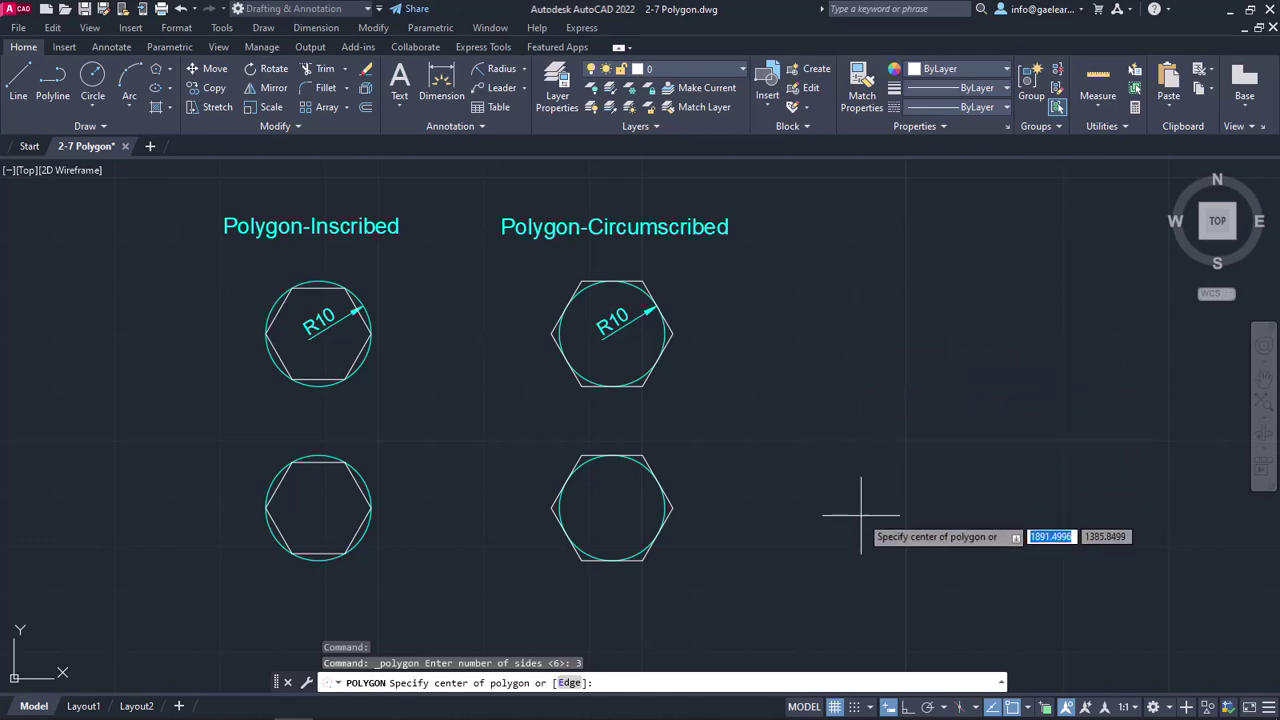
left_click(848, 433)
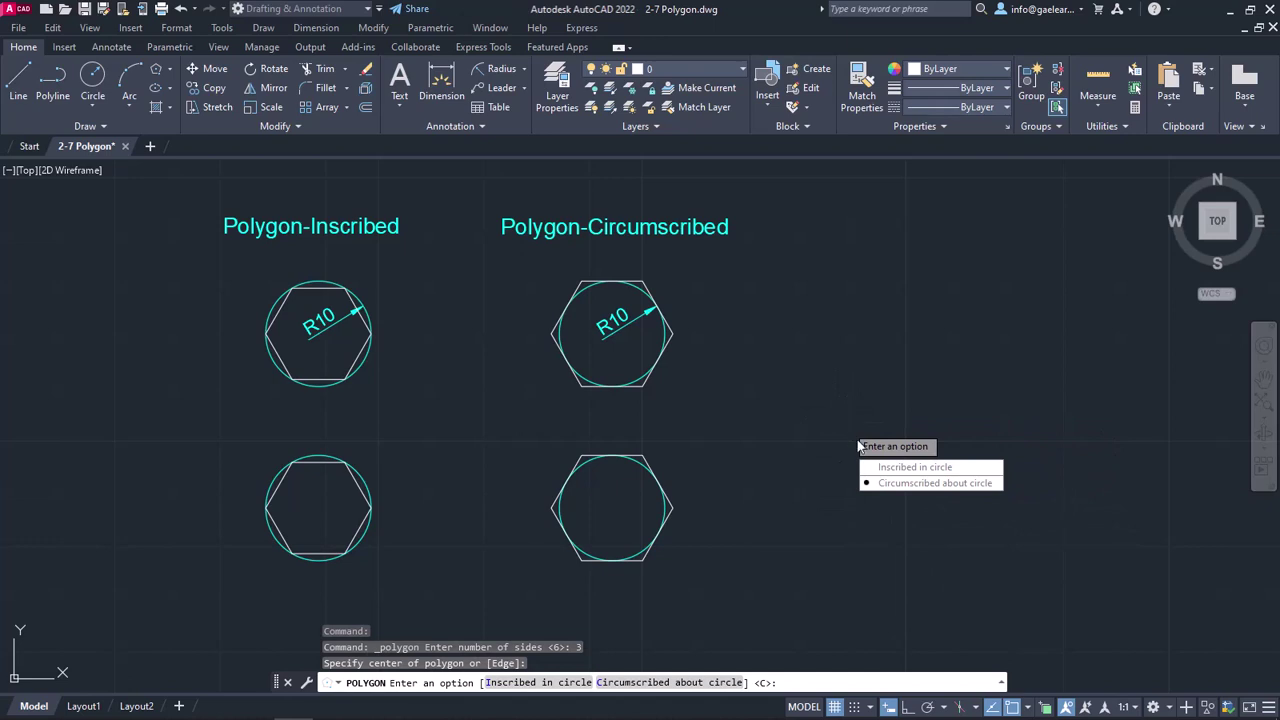
left_click(879, 470)
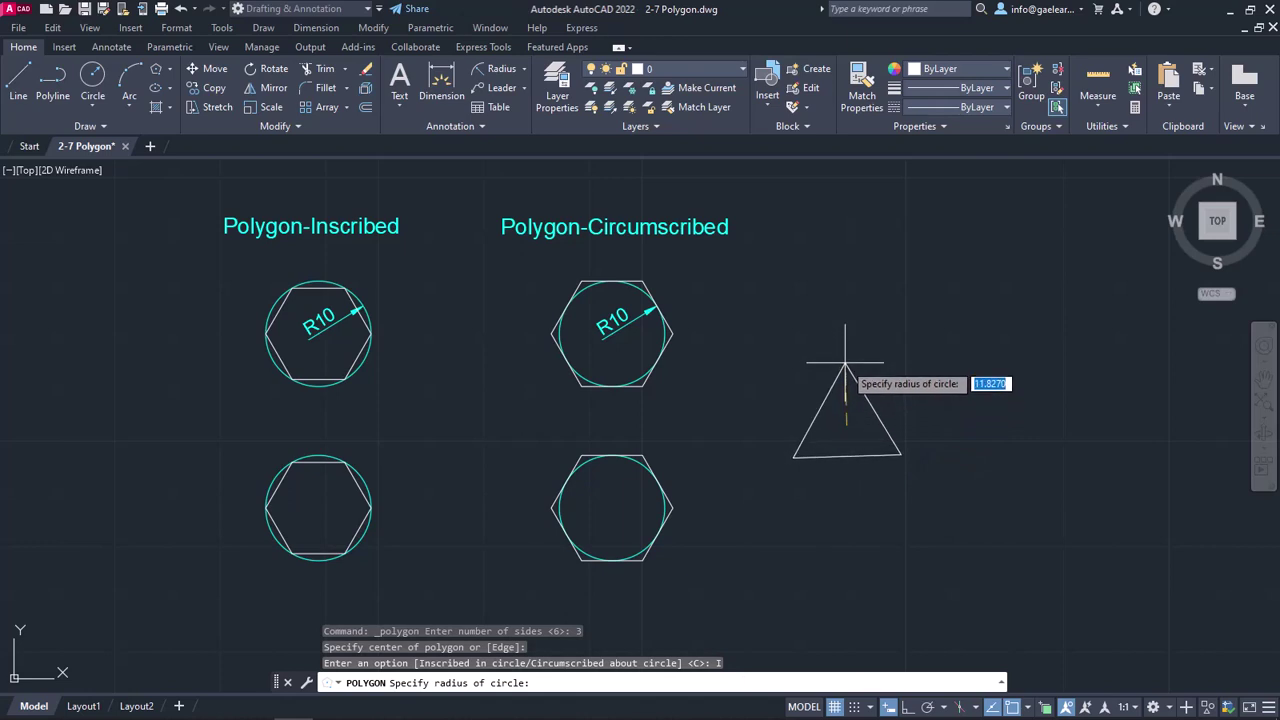
type("10")
key("Return")
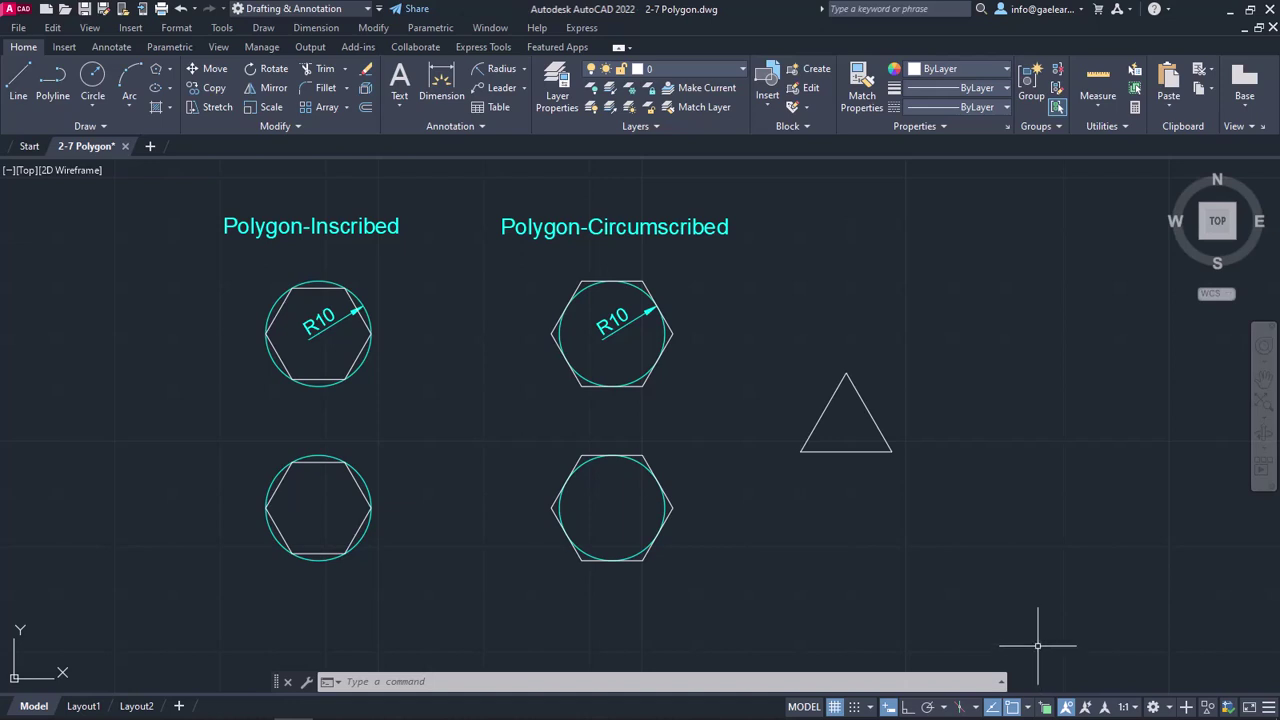
Step: Draw a 4-sided polygon, circumscribed about a circle of radius 10, in the empty space east of the triangle
left_click(155, 69)
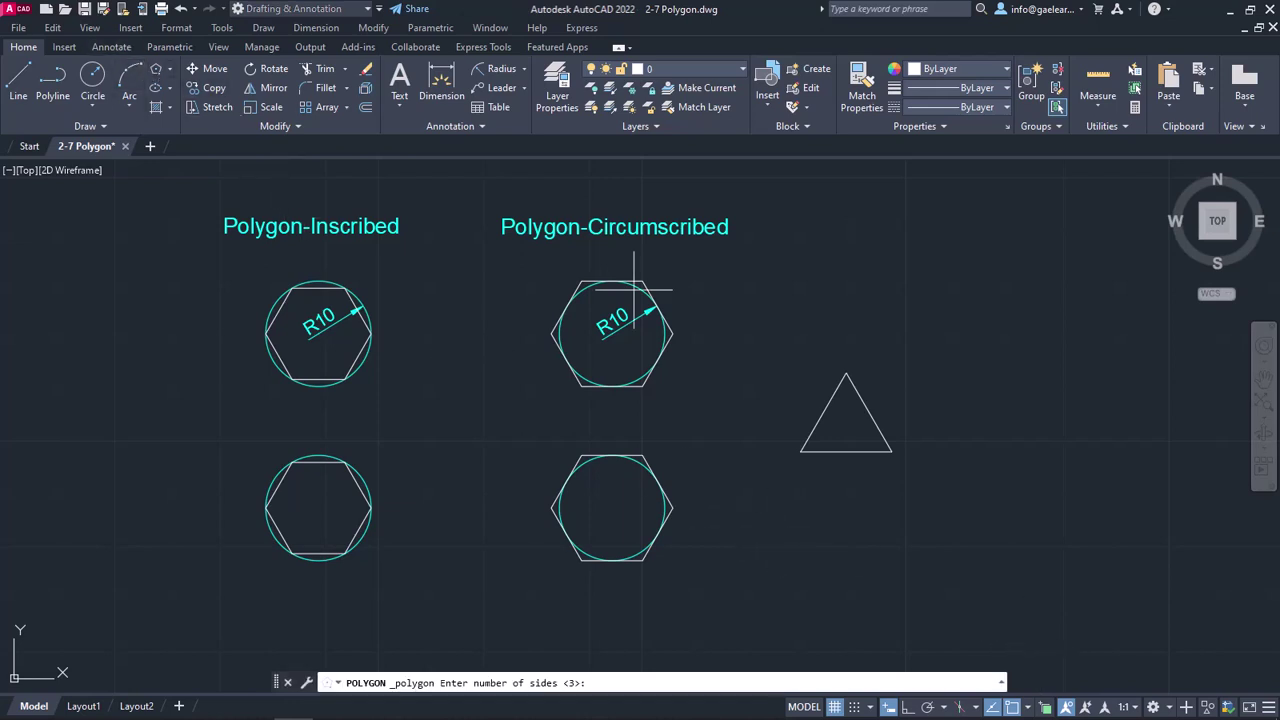
type("4")
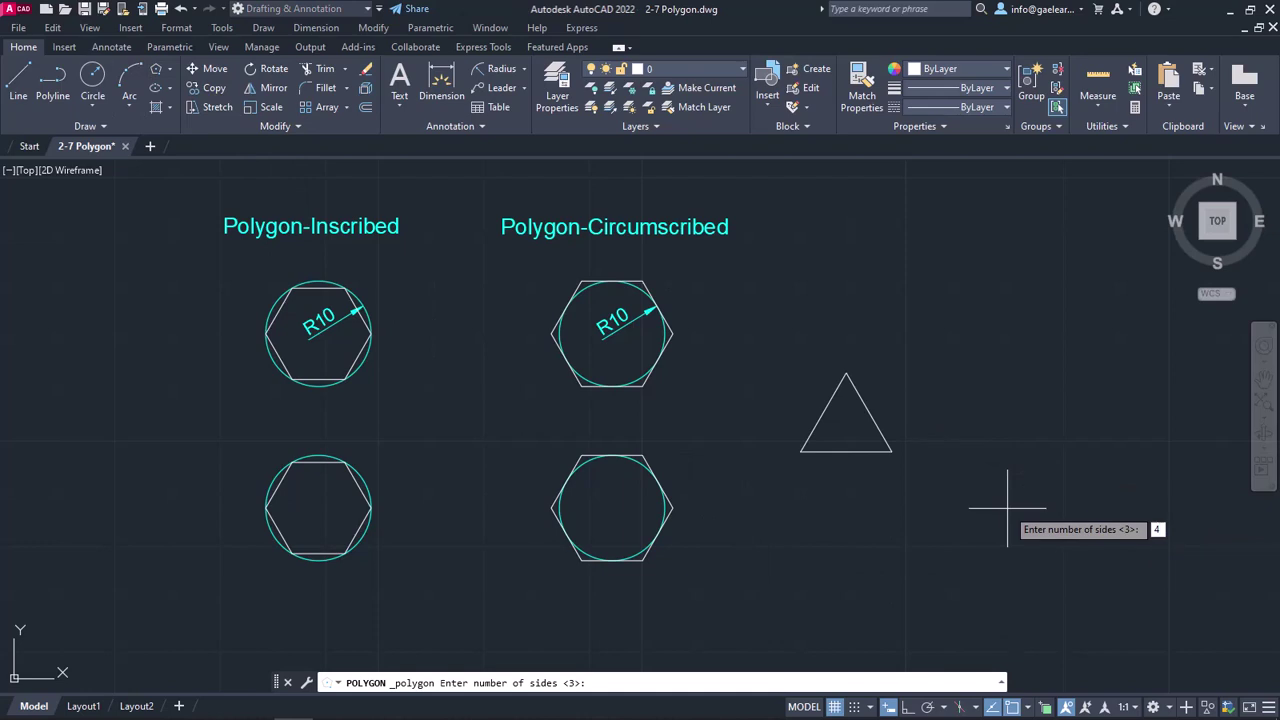
key("Return")
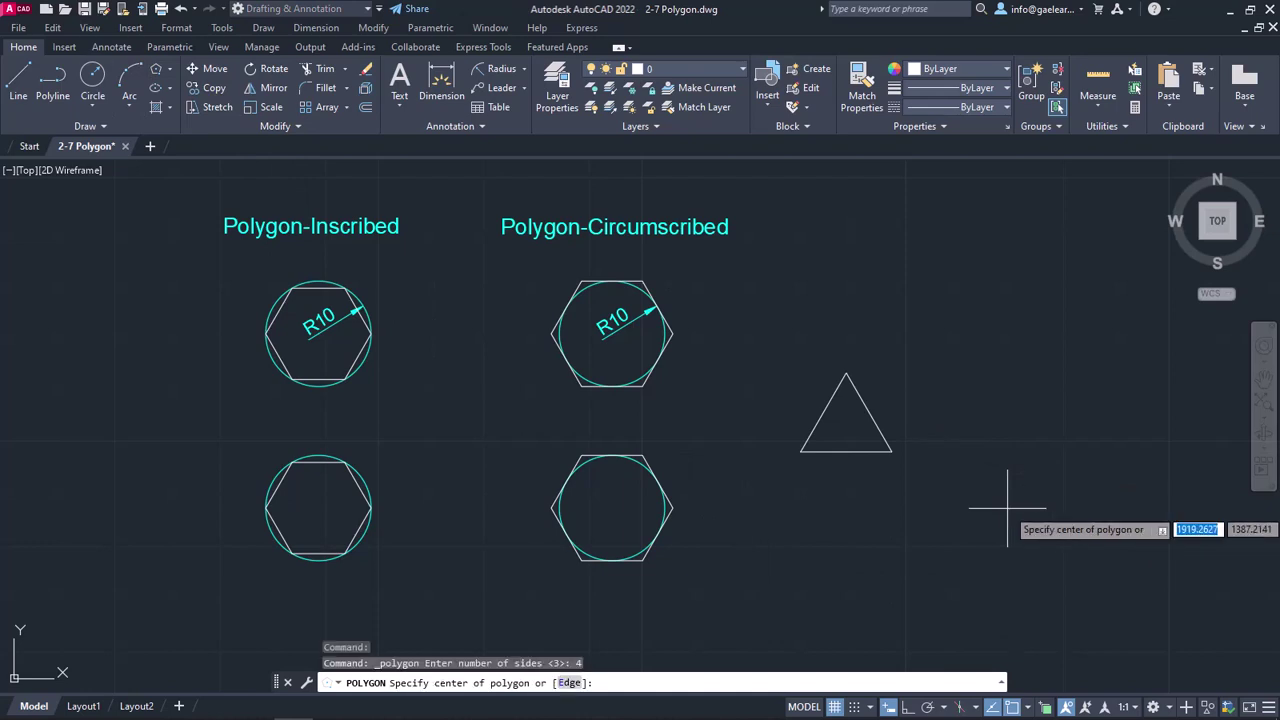
left_click(1040, 408)
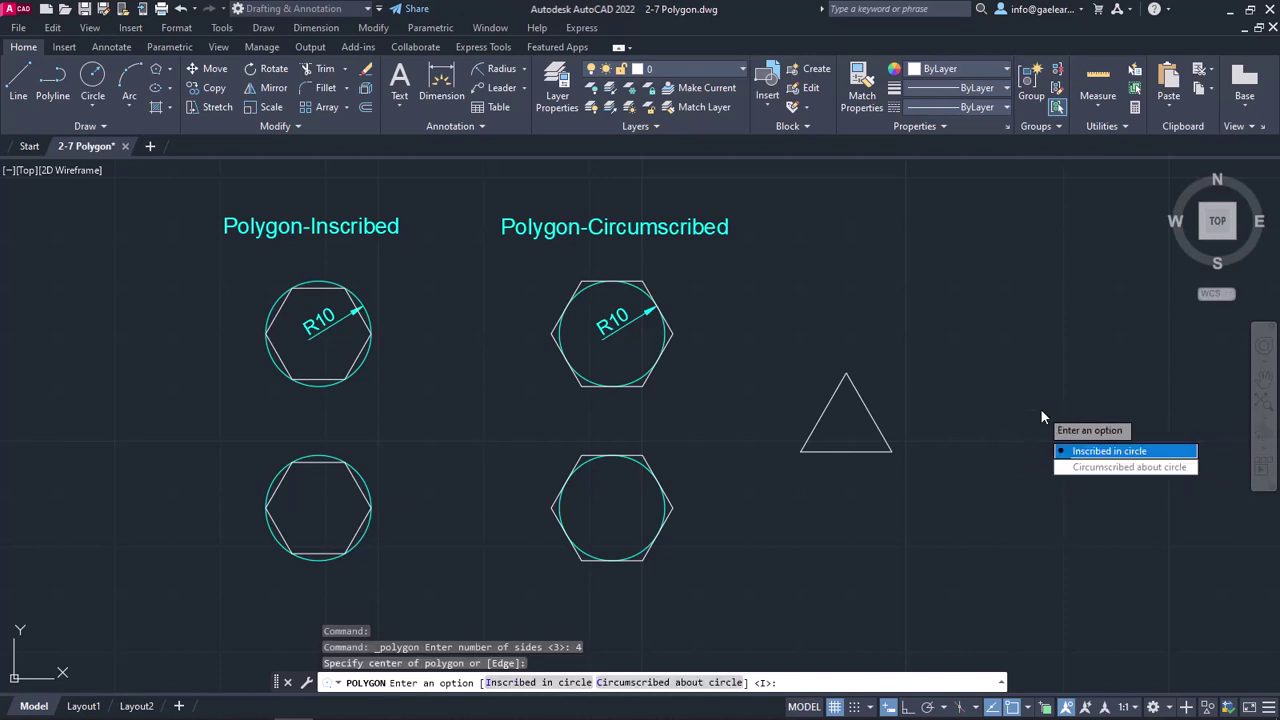
left_click(1092, 468)
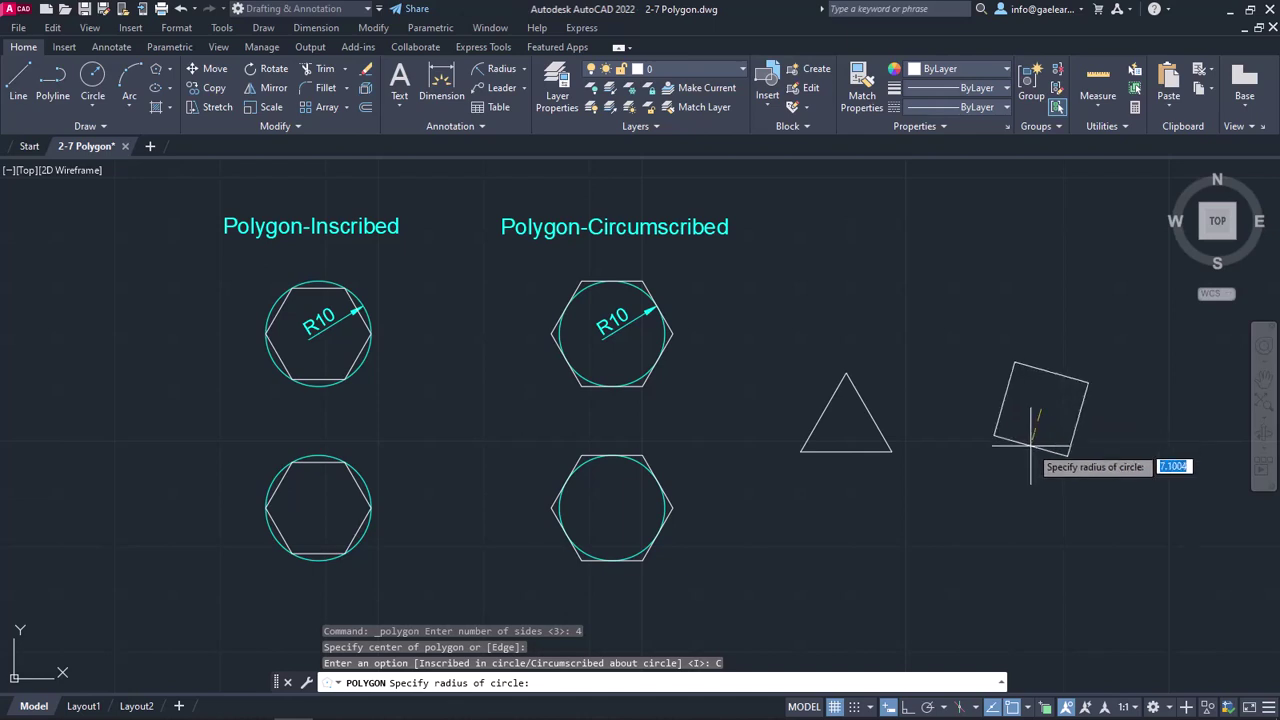
type("10")
key("Return")
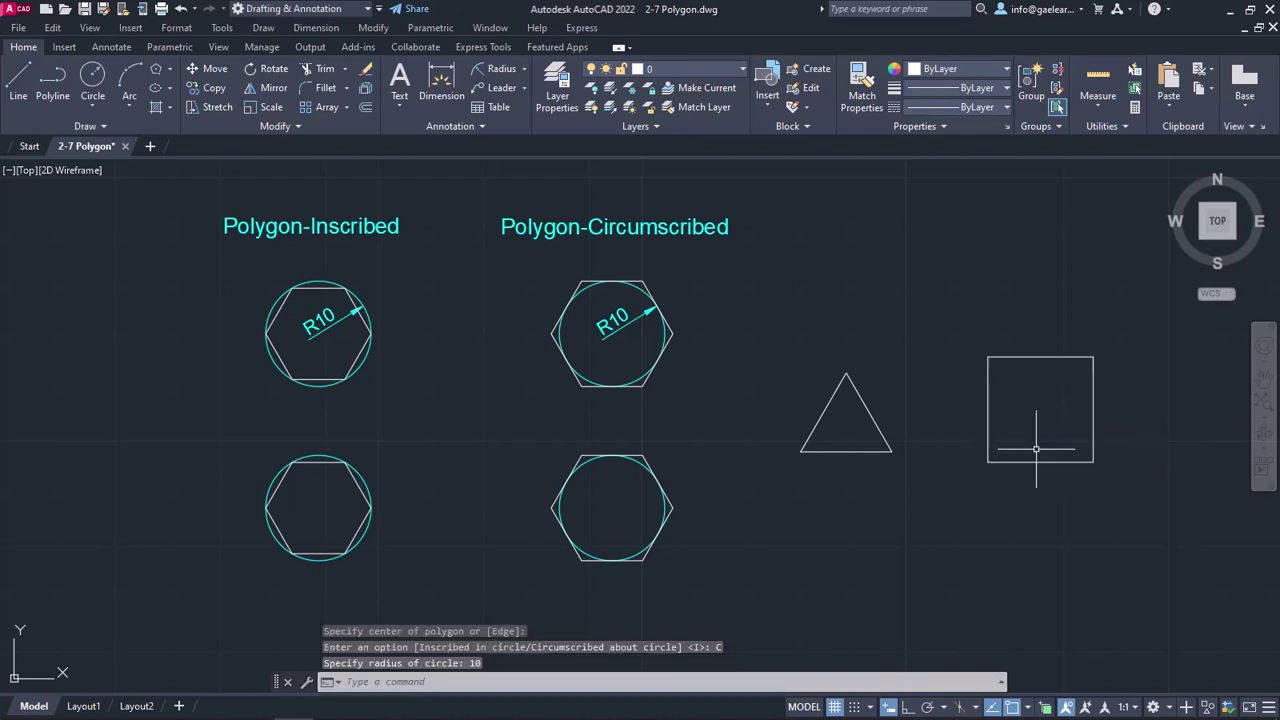